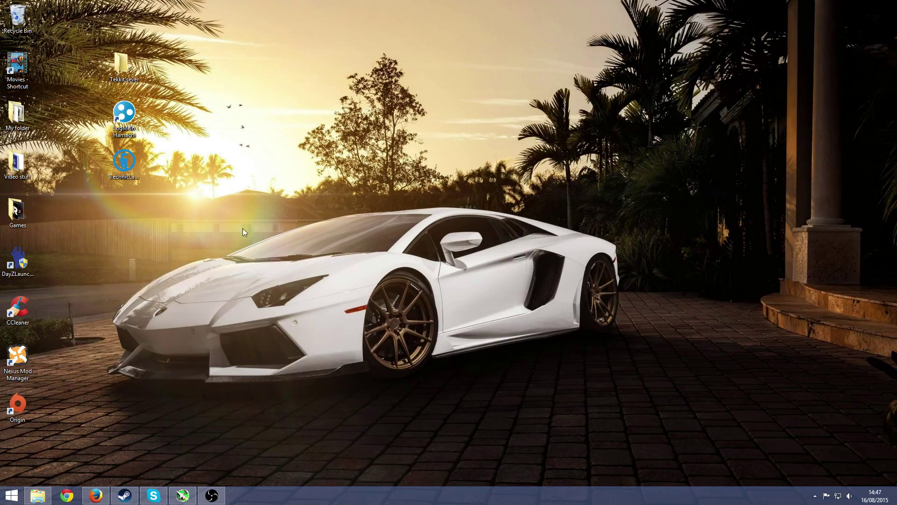
Step: In Firefox, close the Technic Launcher download tab and switch to the Hamachi download page
click(140, 165)
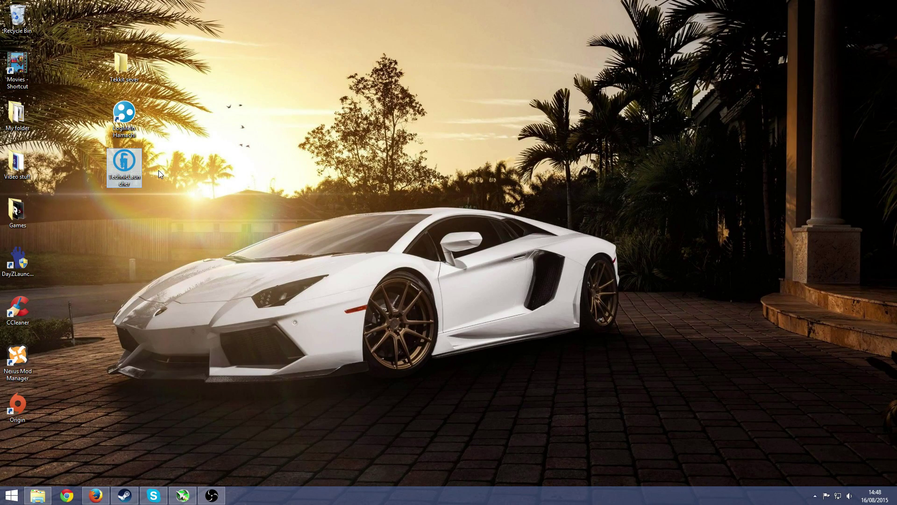
click(96, 495)
click(52, 9)
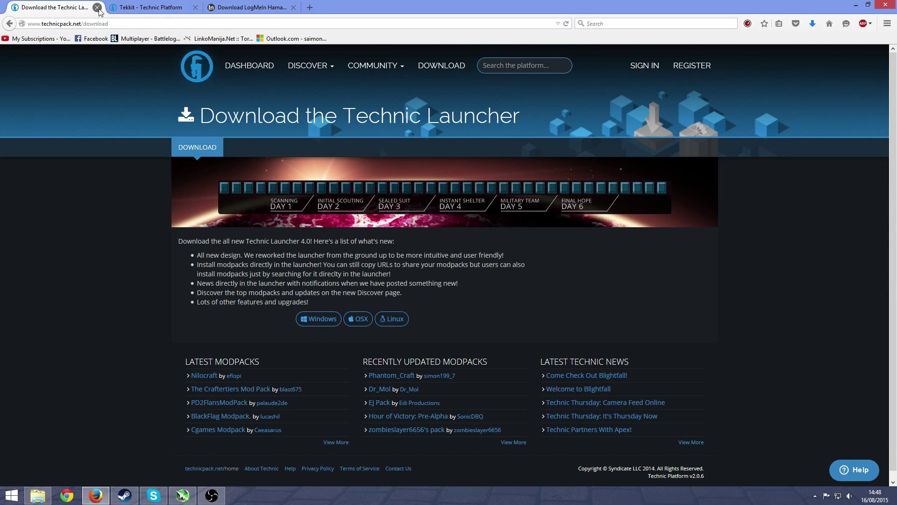
key(ctrl+w)
click(148, 8)
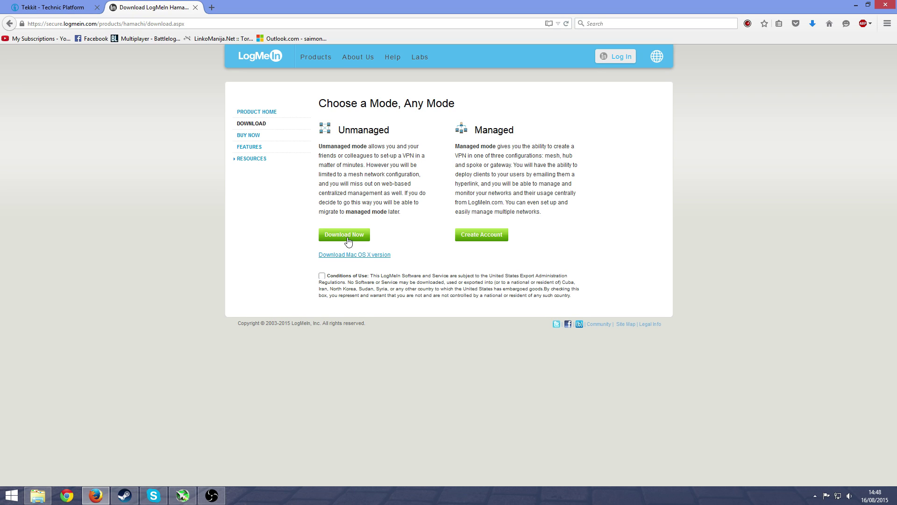
Step: Accept the Conditions of Use and save the hamachi.msi installer (8.3 MB)
click(346, 237)
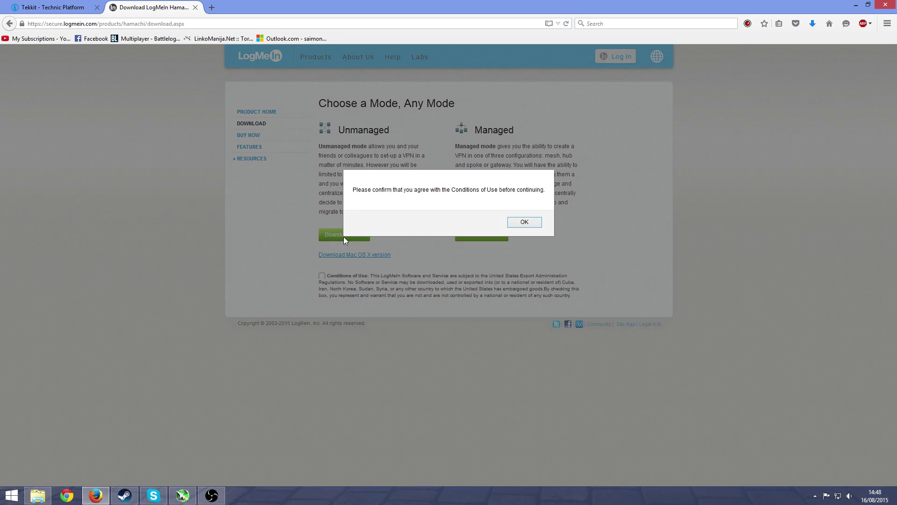
click(518, 222)
click(322, 276)
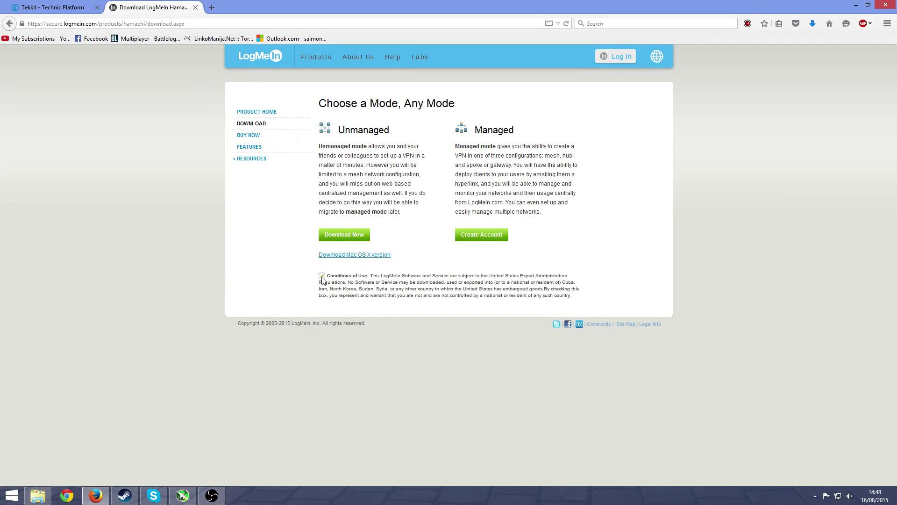
click(343, 235)
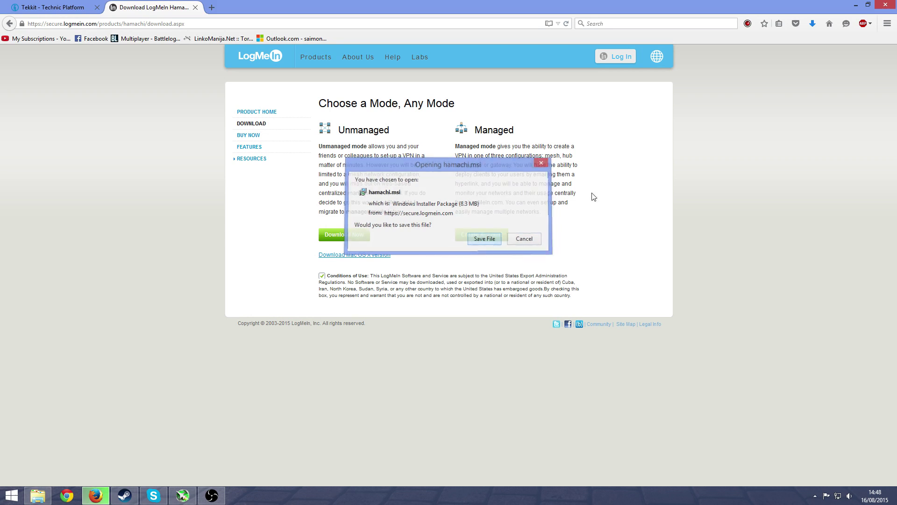
click(813, 24)
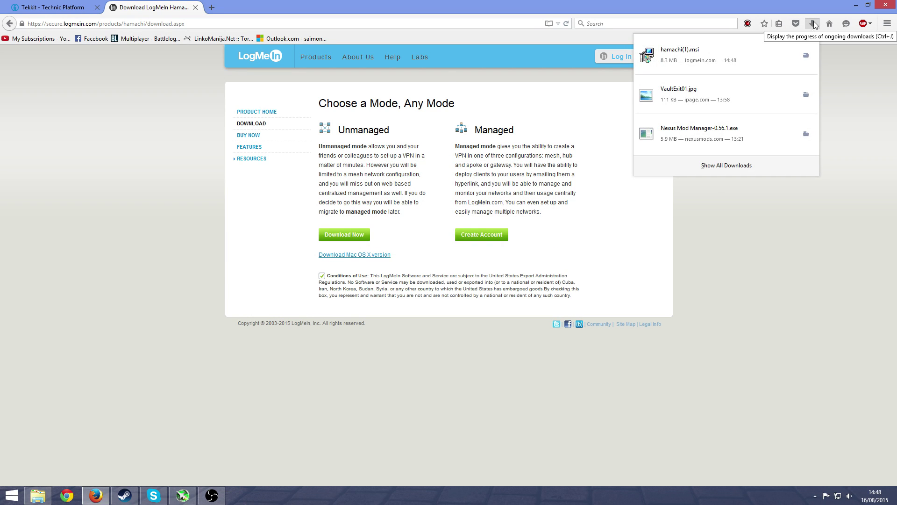
click(813, 23)
Step: Close the Hamachi tab, save Tekkit_Server_v1.2.9g.zip, and check its download progress
click(196, 7)
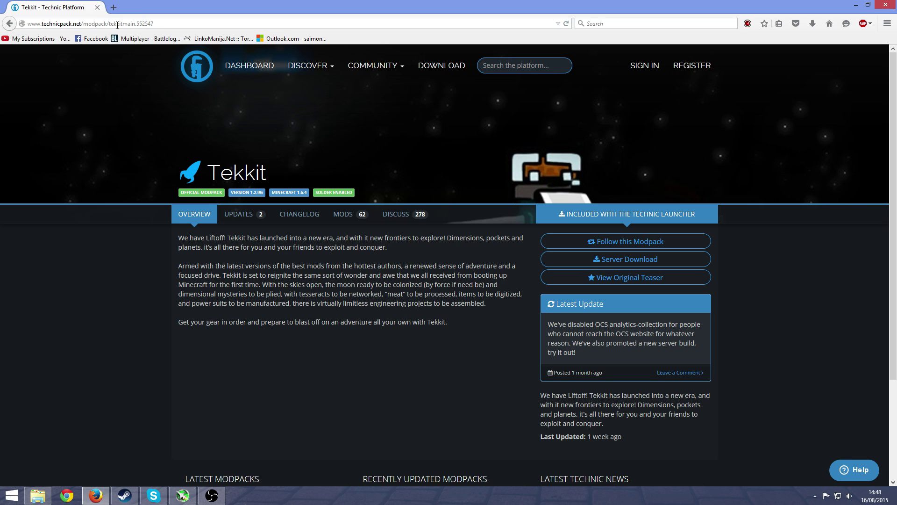
click(667, 262)
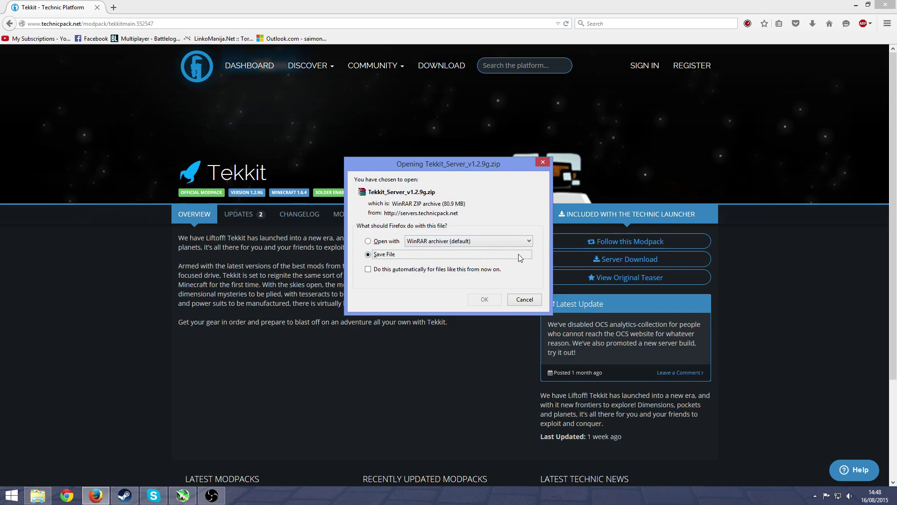
click(484, 299)
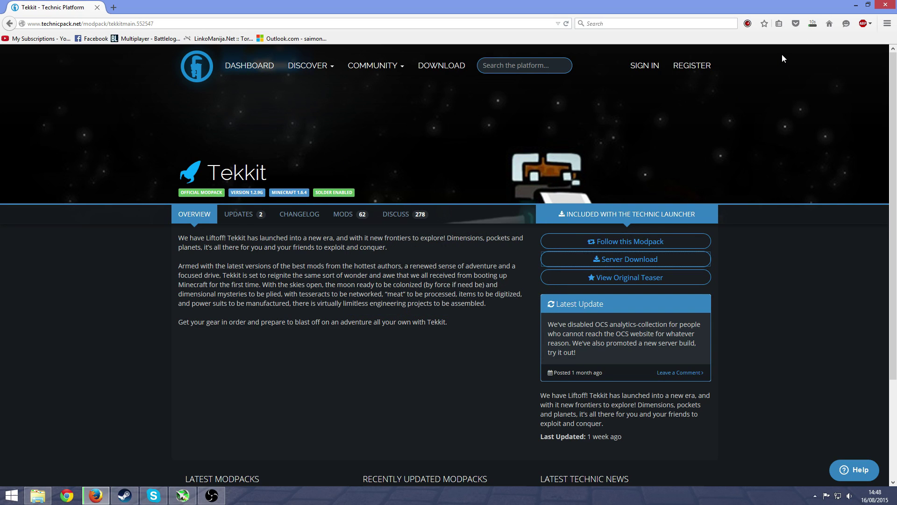
click(811, 28)
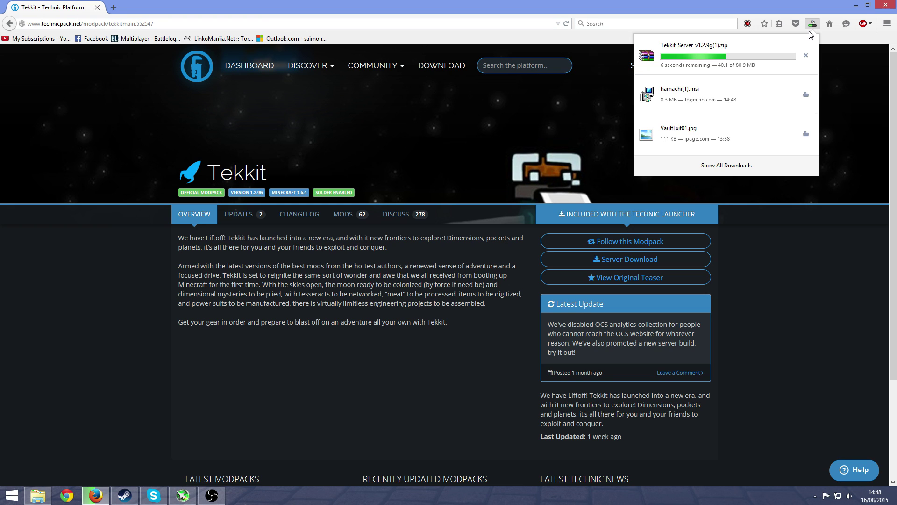
Step: Open Tekkit_Server_v1.2.9g(1).zip in WinRAR, dismiss the evaluation reminder, and minimize Firefox
click(764, 52)
drag(734, 95, 733, 75)
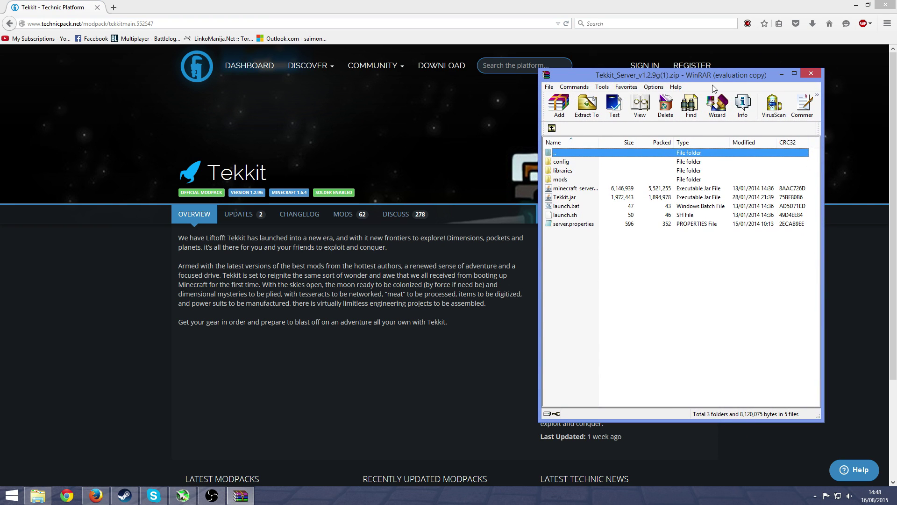
click(752, 206)
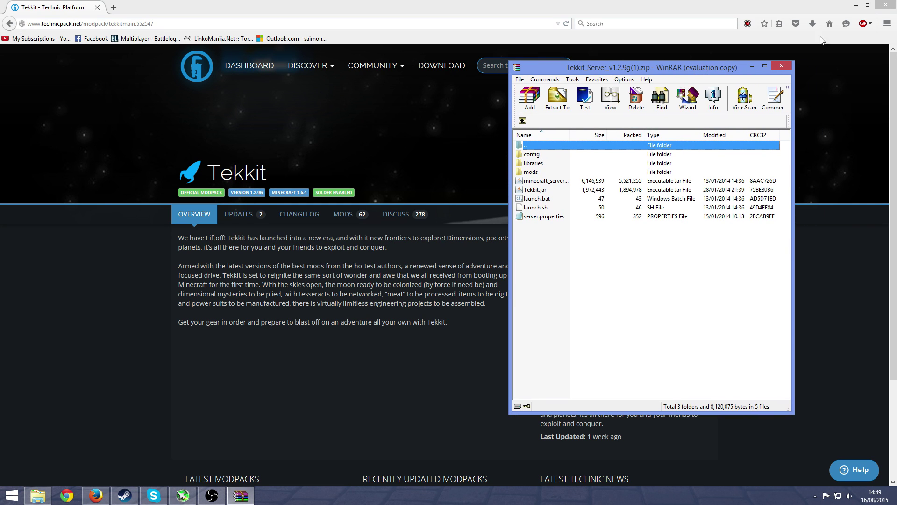
drag(724, 81, 578, 70)
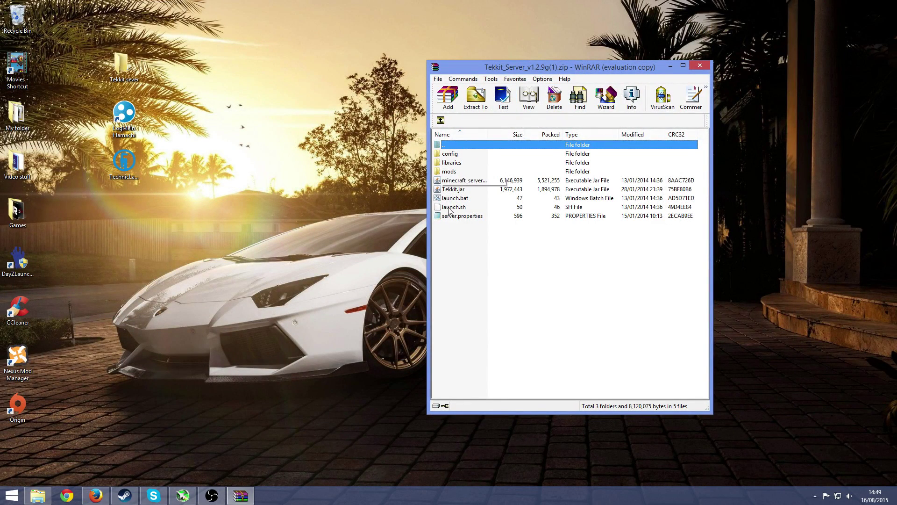
Step: Start Technic Launcher, showing Tekkit 1.2.9g installed, then minimize it
double_click(127, 159)
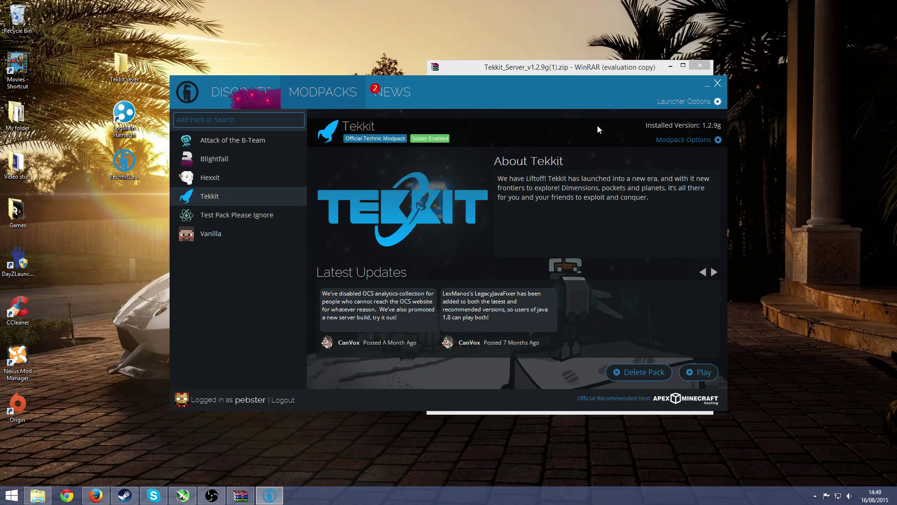
drag(631, 97, 615, 131)
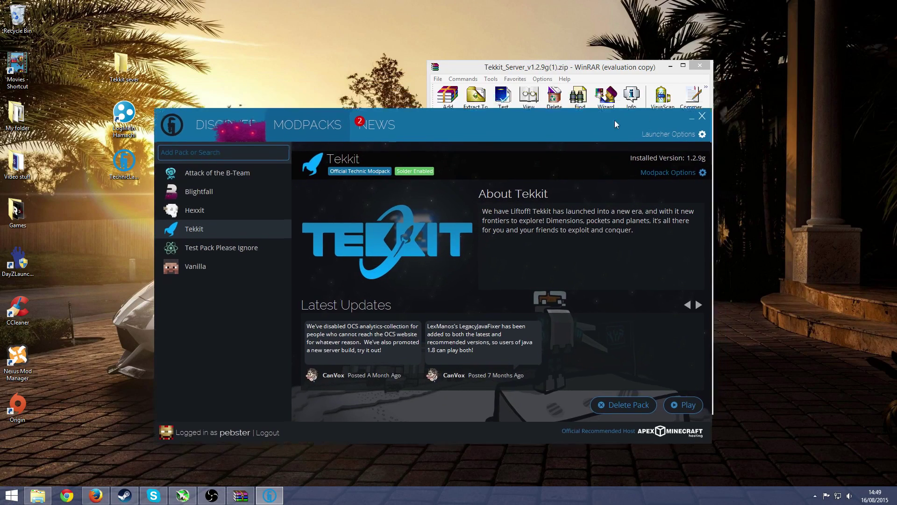
click(694, 121)
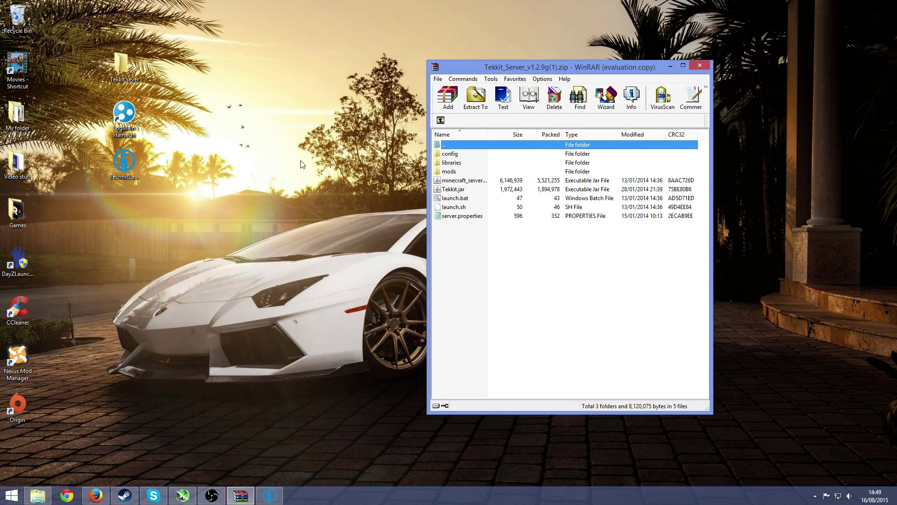
Step: Extract all files from the server zip into the desktop 'Tekkit sever' folder and close WinRAR
double_click(127, 71)
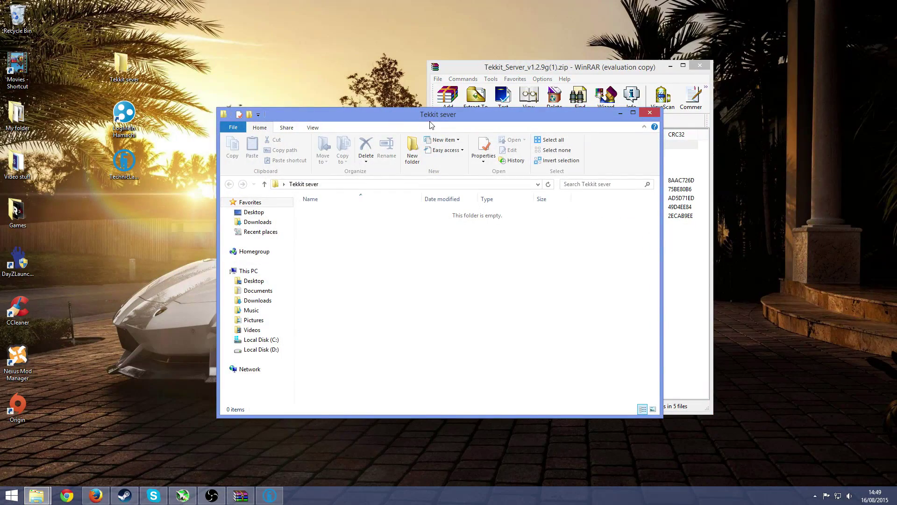
drag(432, 122, 288, 120)
click(607, 70)
drag(552, 256, 302, 305)
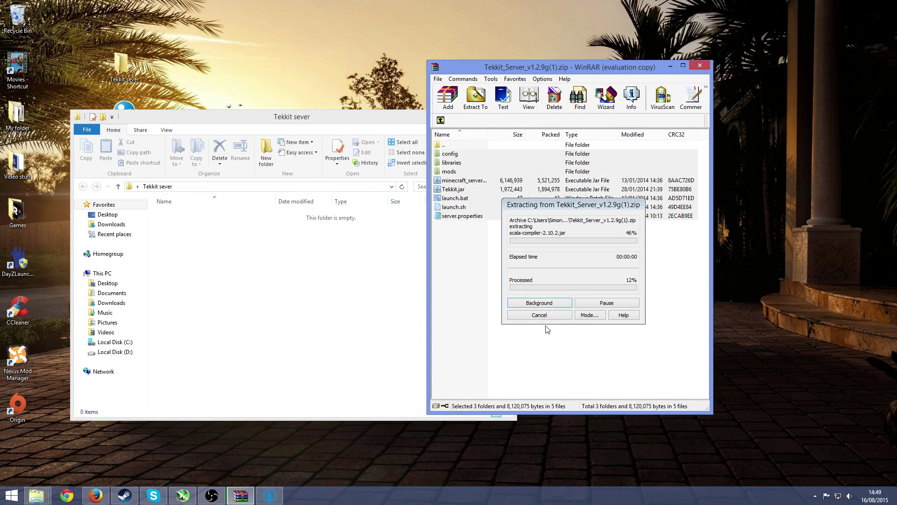
click(699, 65)
drag(379, 117, 576, 93)
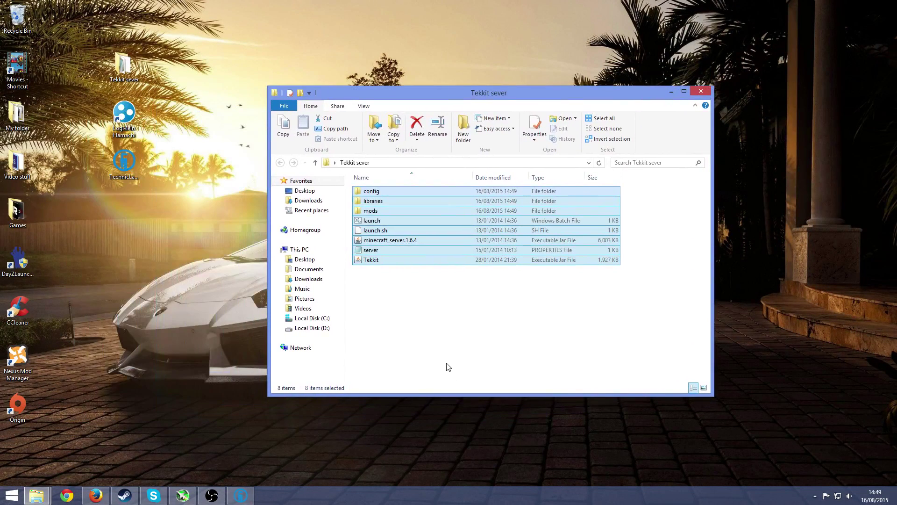
click(446, 362)
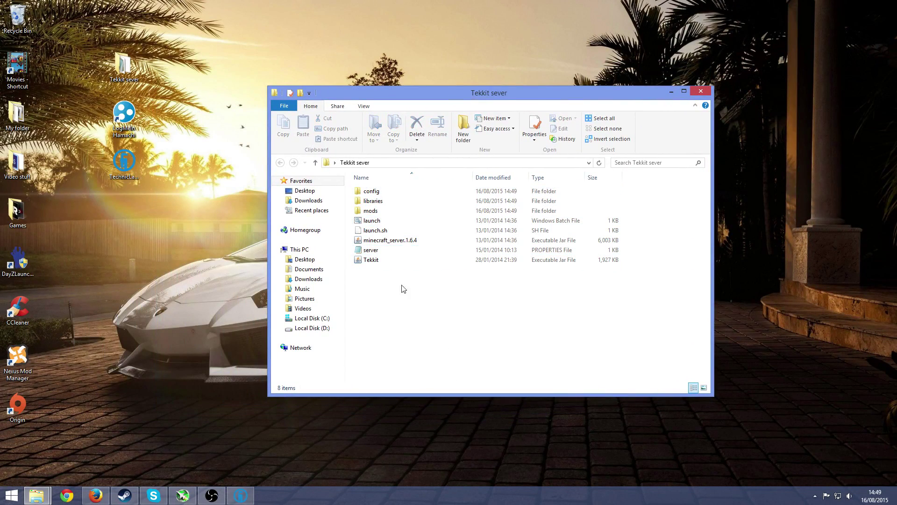
Step: Run minecraft_server.1.6.4 once, then shut it down with the 'stop' command
double_click(405, 240)
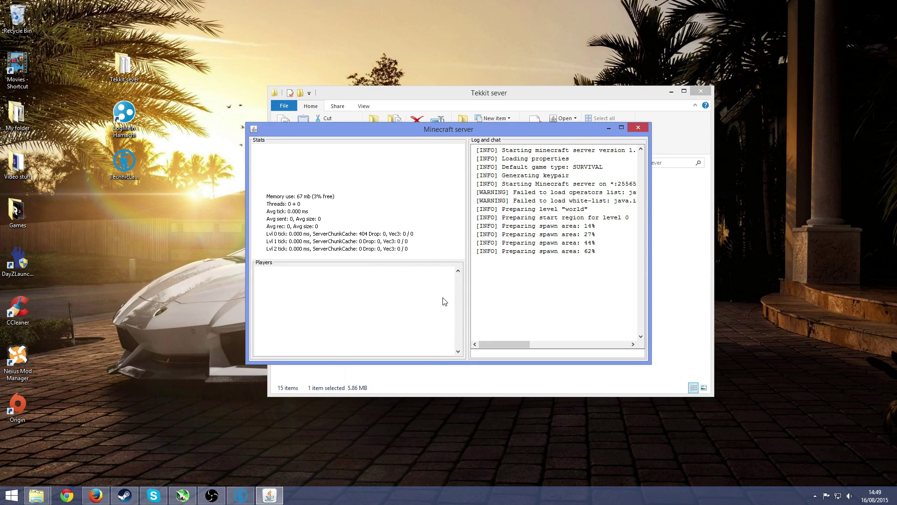
click(540, 354)
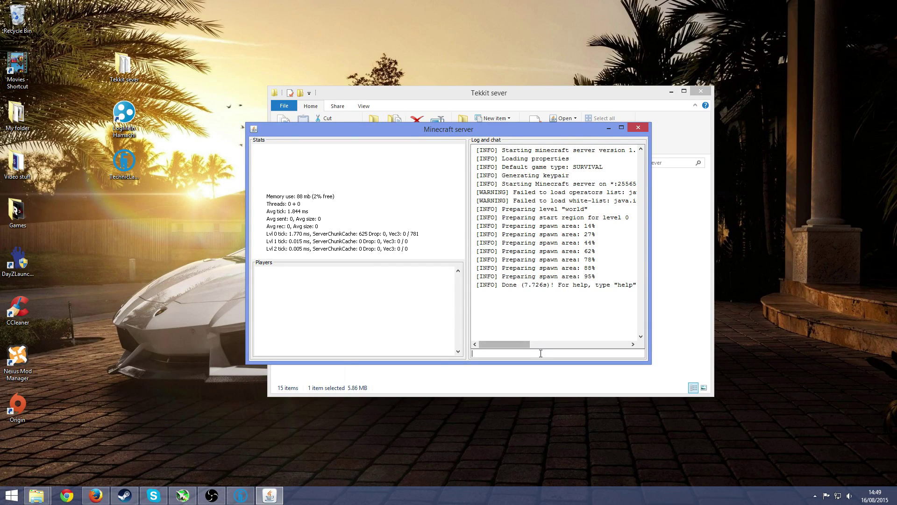
text(stop)
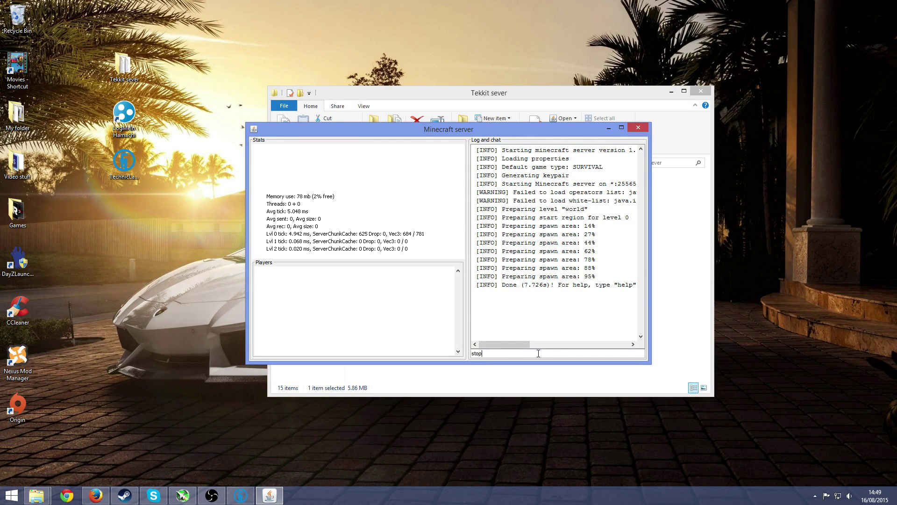
key(Return)
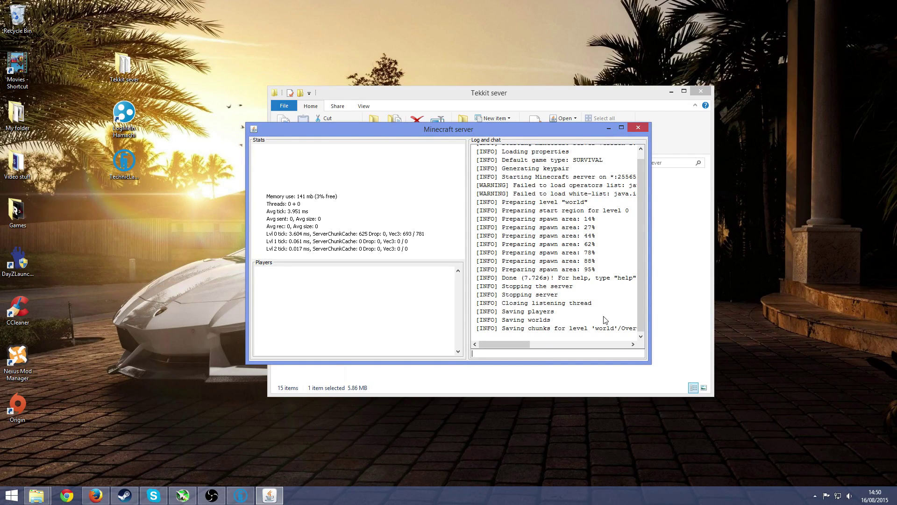
drag(553, 91, 527, 82)
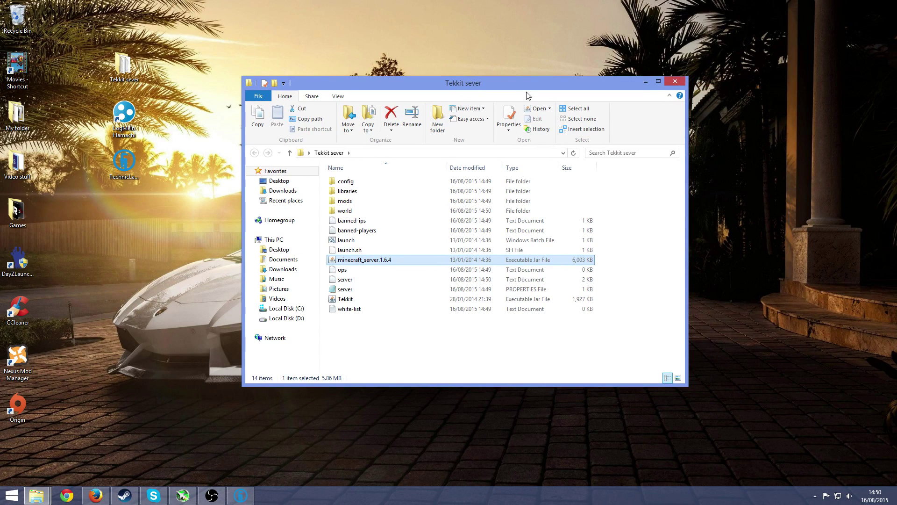
Step: Launch Hamachi, switch it online, and copy this computer's IPv4 address
double_click(128, 120)
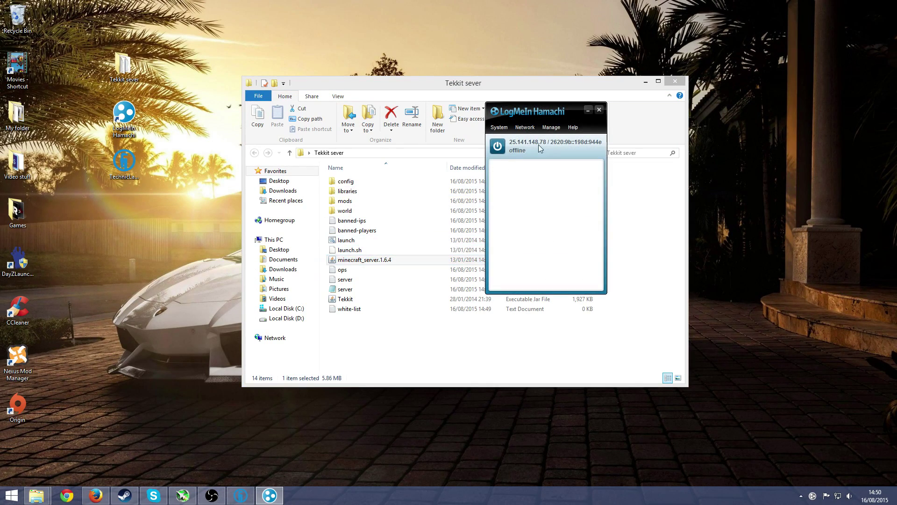
drag(566, 112, 551, 111)
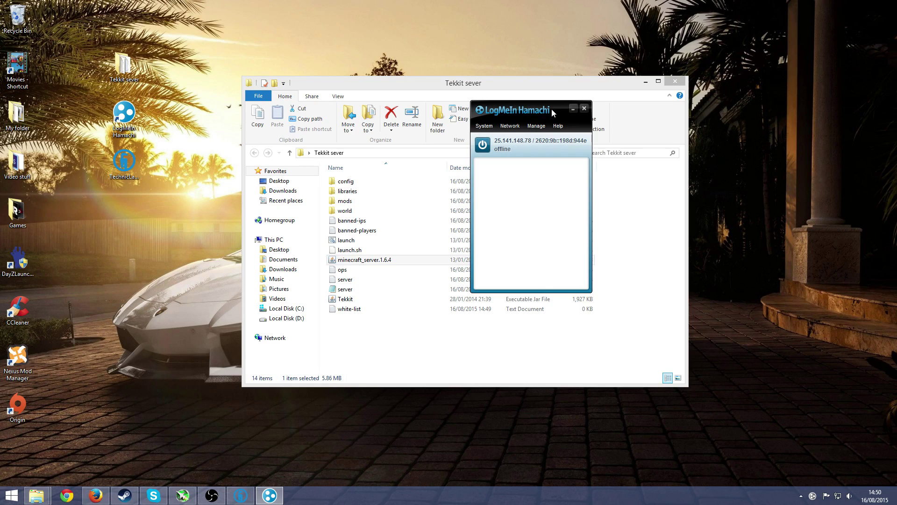
click(482, 148)
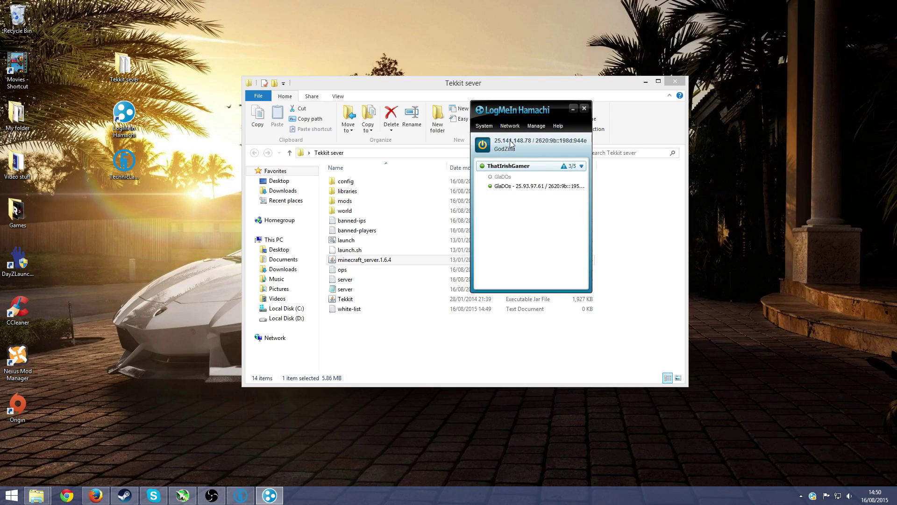
click(510, 141)
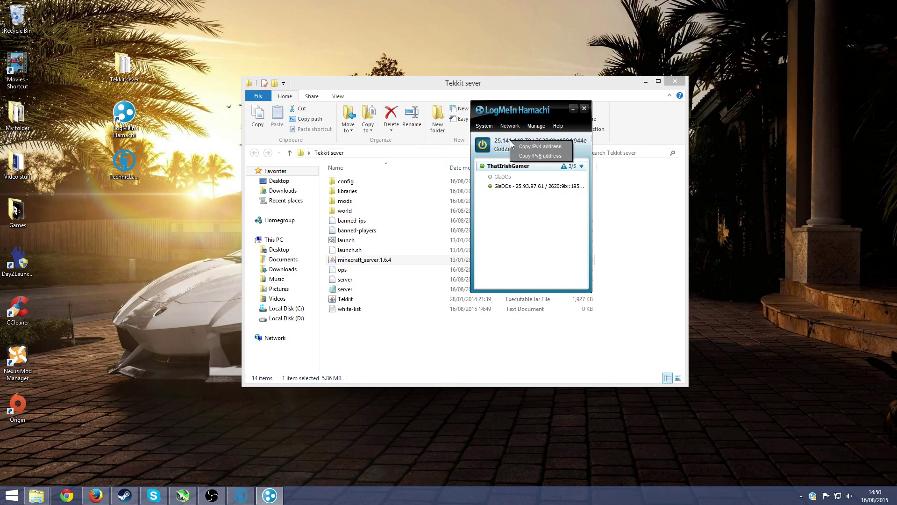
click(542, 148)
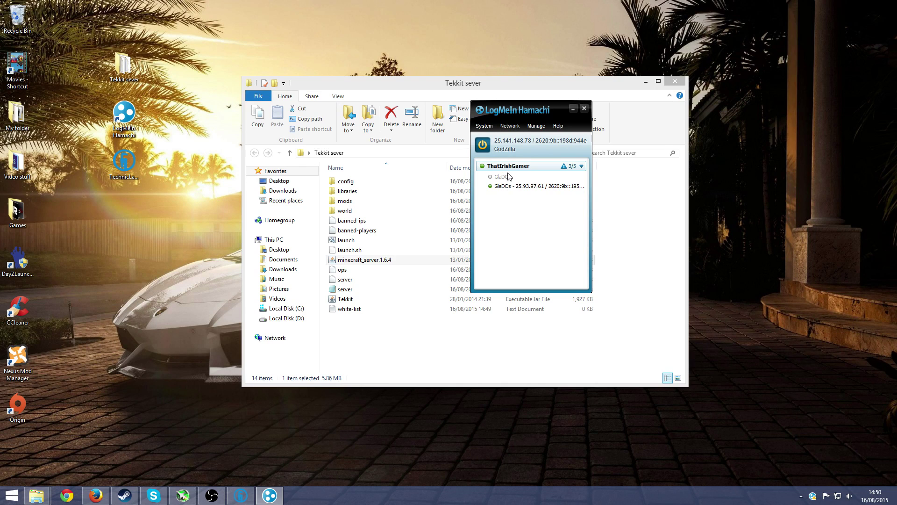
Step: Open the Create a new network form, after backing out of Join an existing network
click(510, 126)
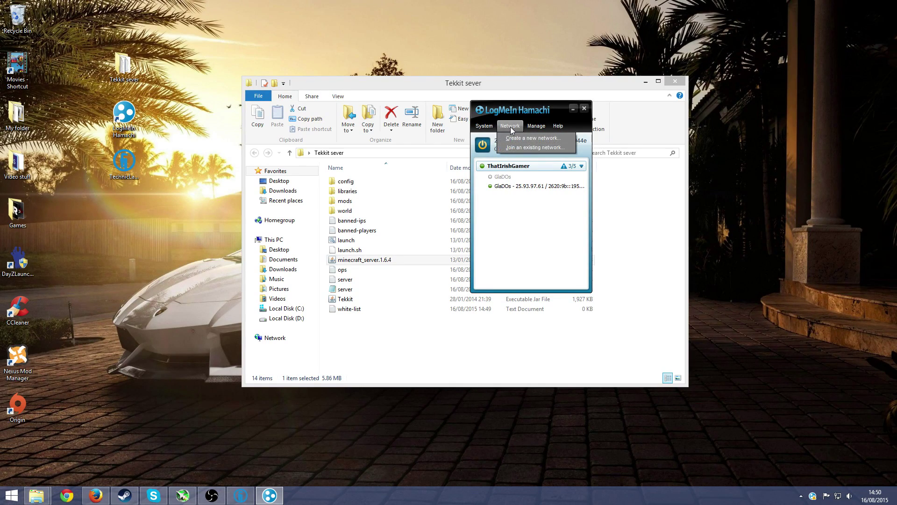
click(528, 147)
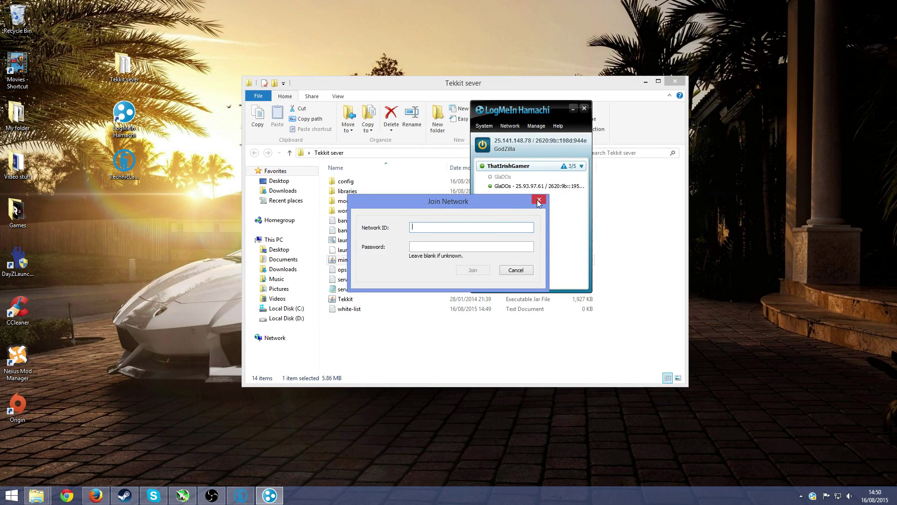
click(539, 201)
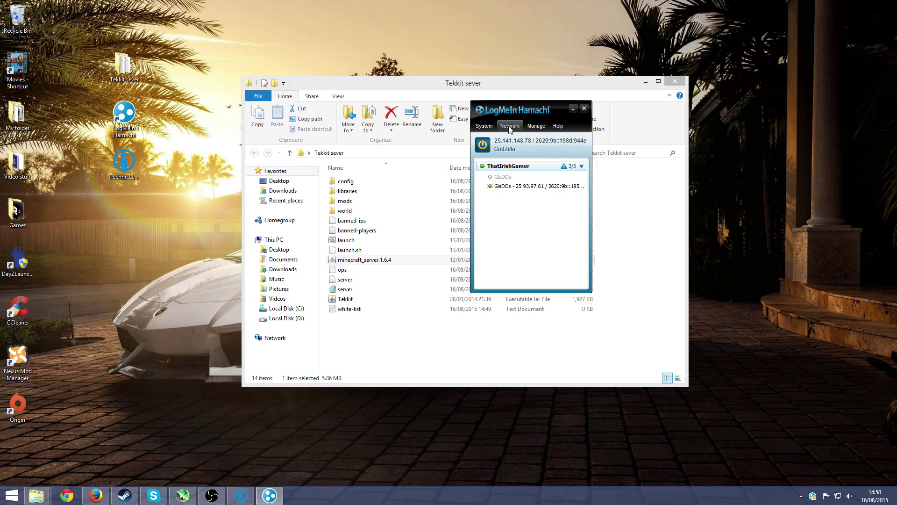
click(509, 126)
click(522, 138)
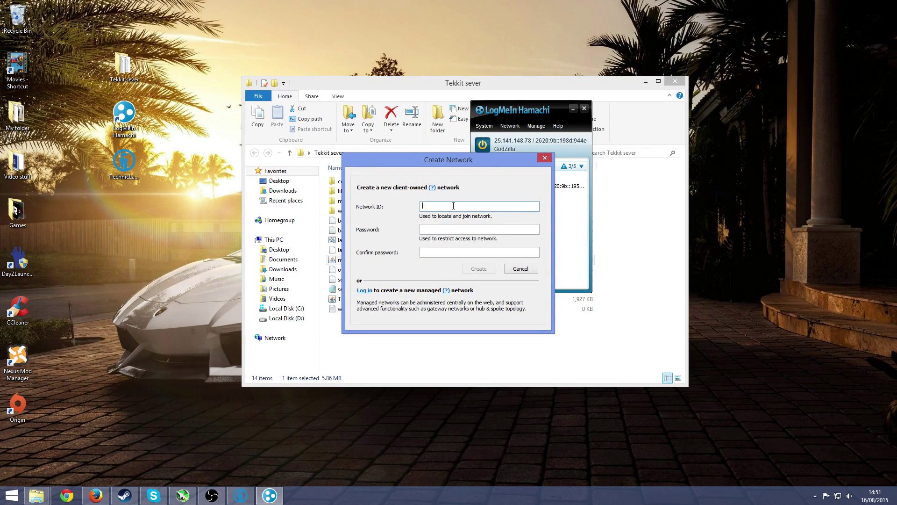
Step: Create a password-protected network, renaming it 'bumcheeks13445' after the first ID was taken
click(506, 228)
click(505, 251)
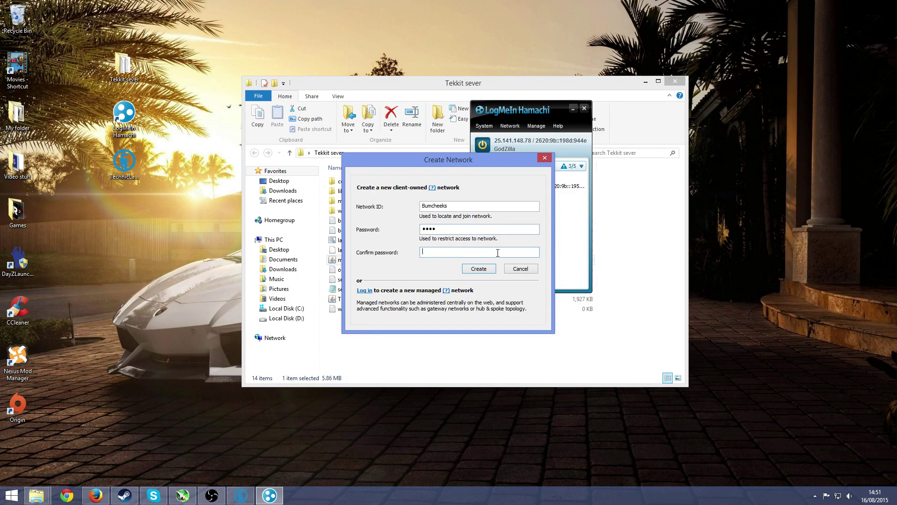
click(481, 271)
double_click(446, 206)
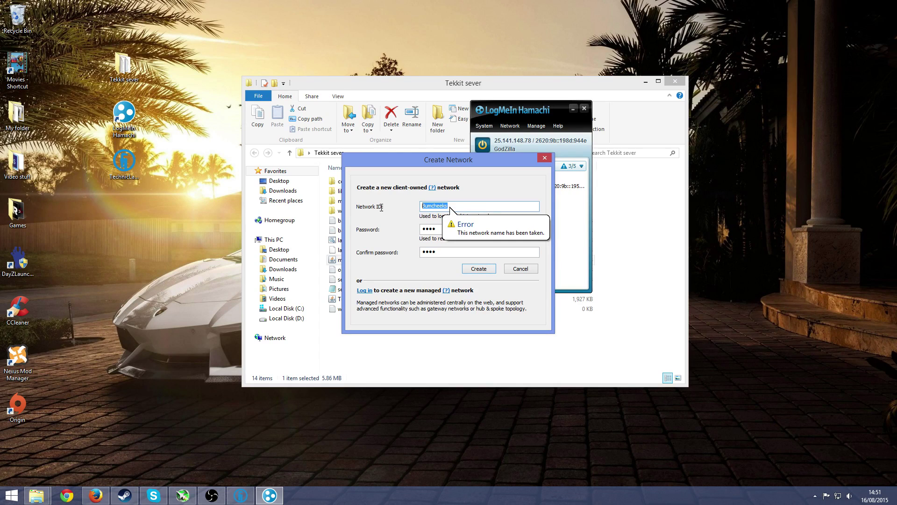
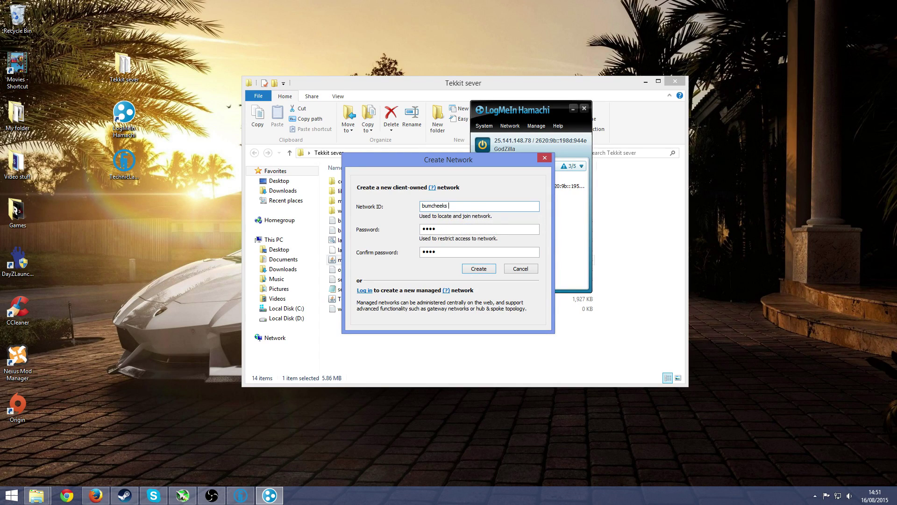
click(486, 267)
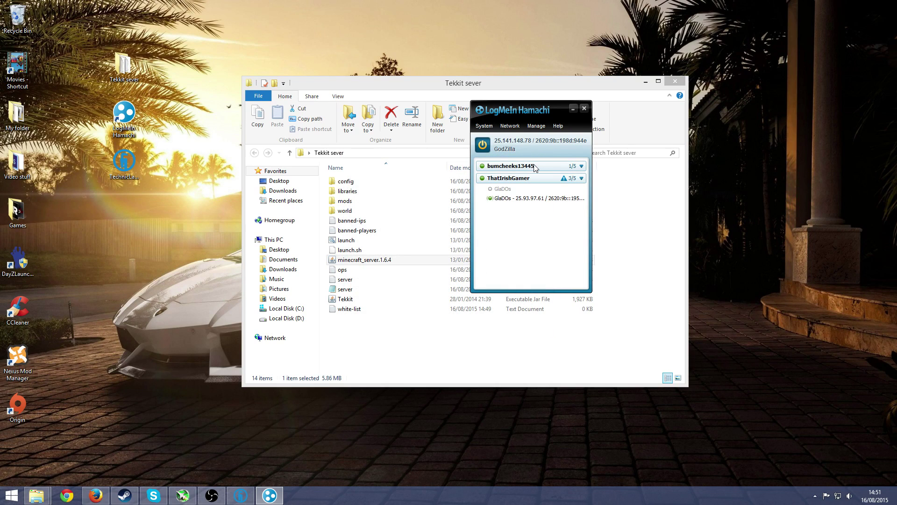
Step: Open the Join an existing network form and cancel it without joining
click(512, 126)
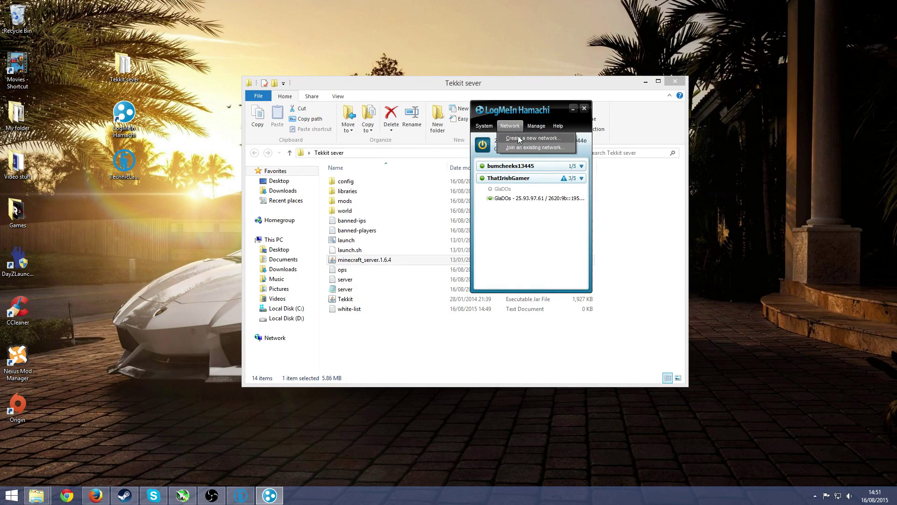
click(528, 147)
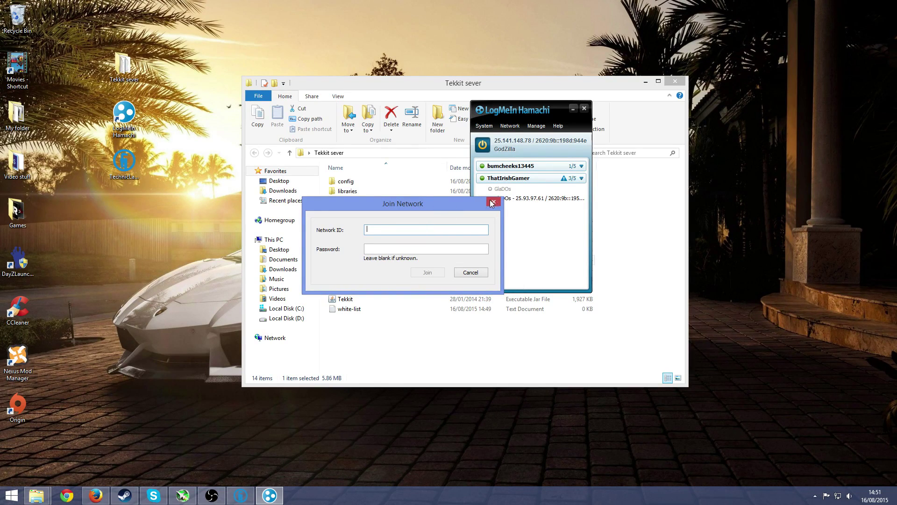
click(412, 247)
click(472, 272)
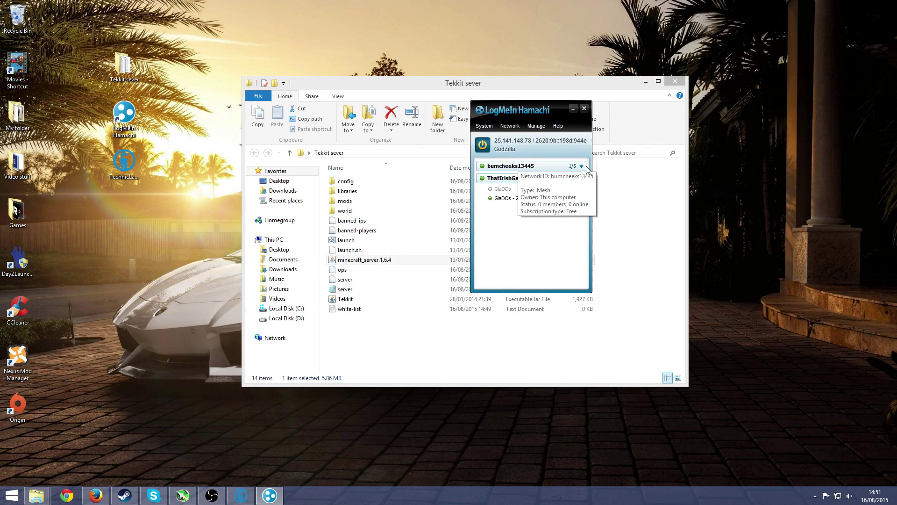
Step: Take the 'bumcheeks13445' network offline and move the Hamachi window left
click(582, 167)
right_click(512, 167)
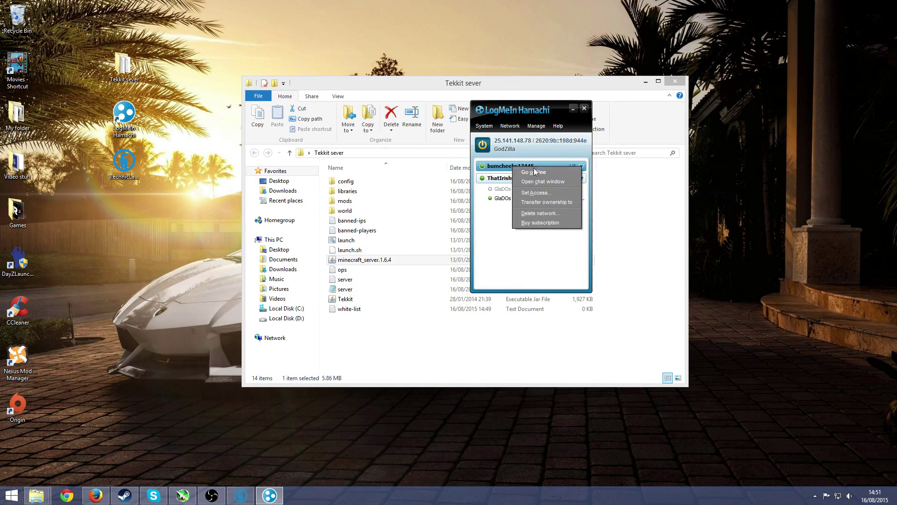
click(540, 172)
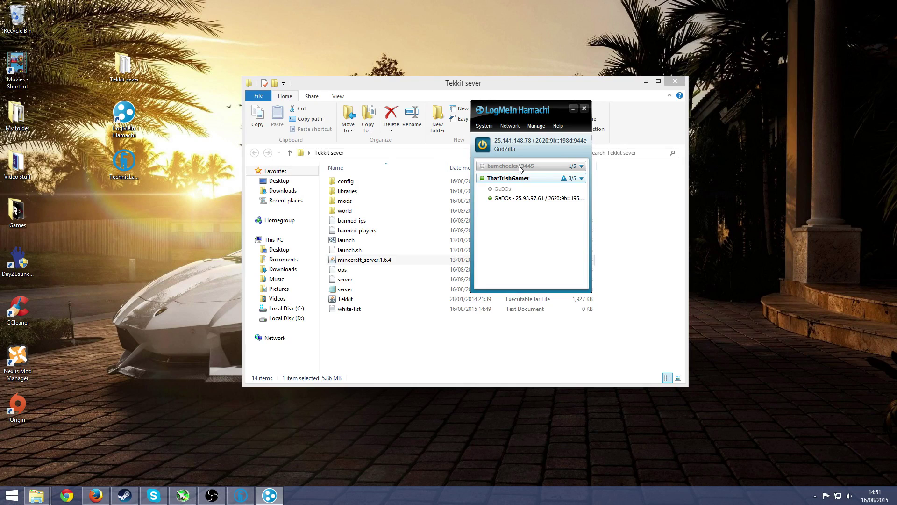
drag(559, 114, 225, 207)
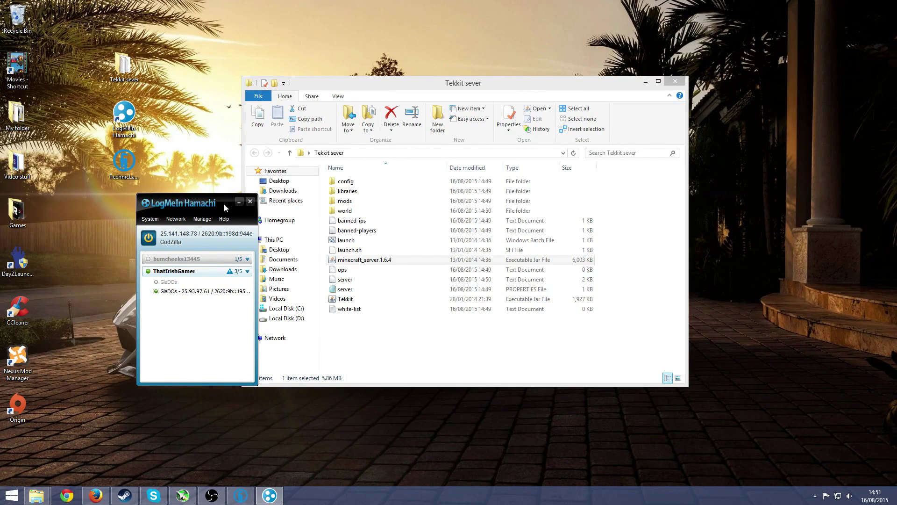
Step: Open server.properties in Notepad and paste the Hamachi IP 25.141.148.78 after server-ip=
click(237, 200)
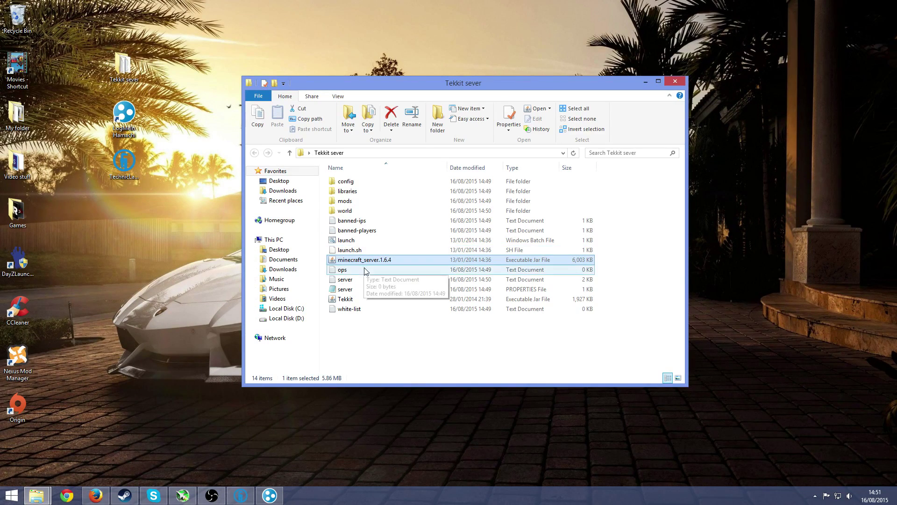
double_click(350, 290)
drag(717, 89, 665, 102)
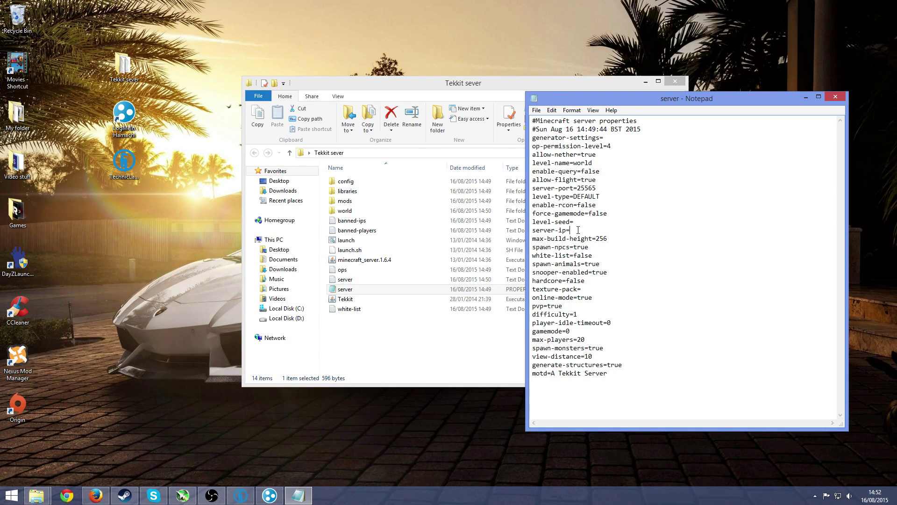
right_click(578, 230)
click(593, 268)
Step: Change max-players to 3 and the motd to 'Friends tekkit', then save the file
click(586, 338)
key(BackSpace)
key(BackSpace)
text(3)
key(ctrl+shift+Left)
key(ctrl+shift+Left)
key(ctrl+shift+Left)
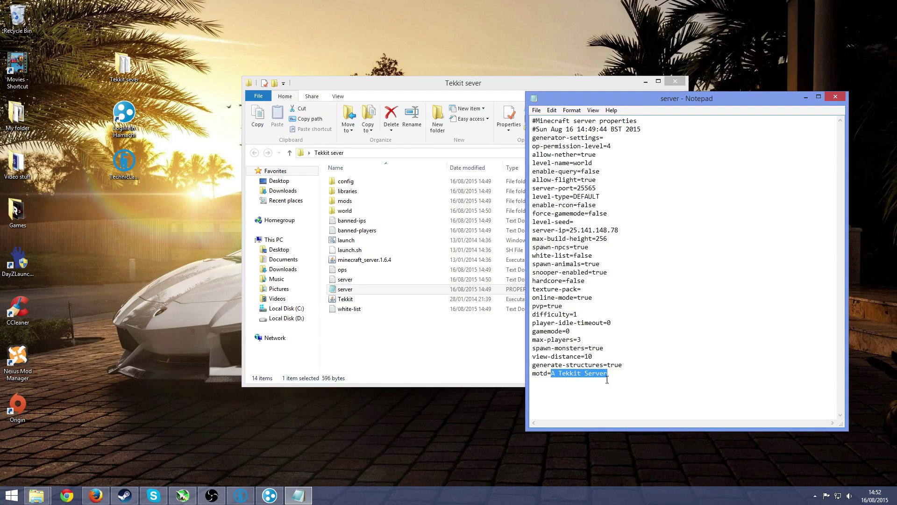
key(BackSpace)
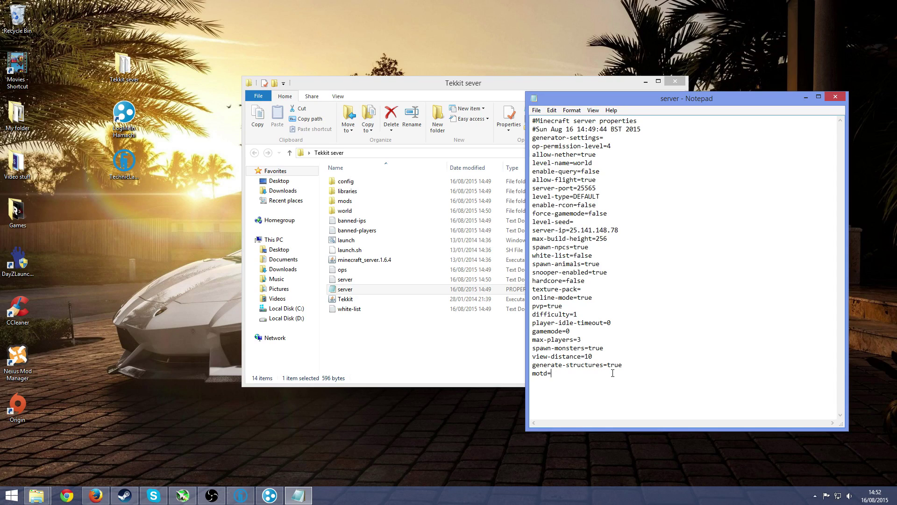
text(Friends tekkit)
click(538, 110)
click(557, 140)
Step: Close Notepad, then open the ops file to confirm it is empty and close it
click(835, 96)
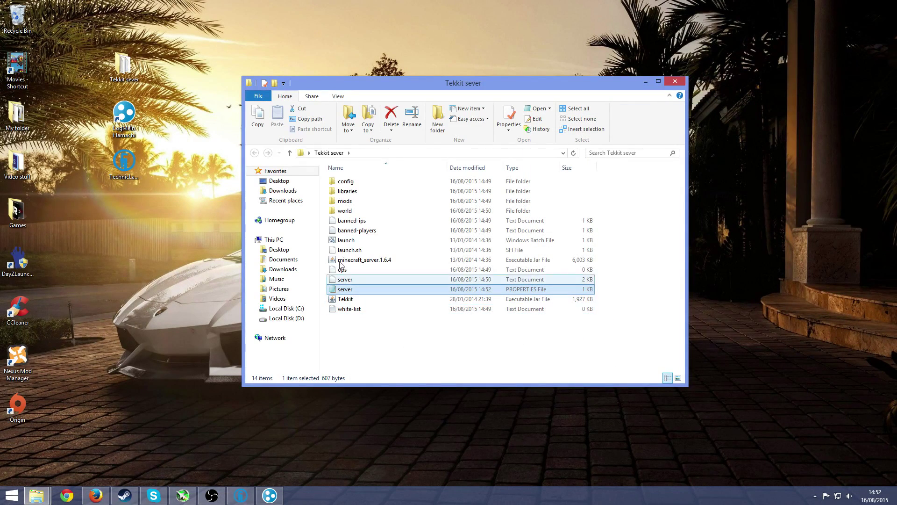
double_click(345, 270)
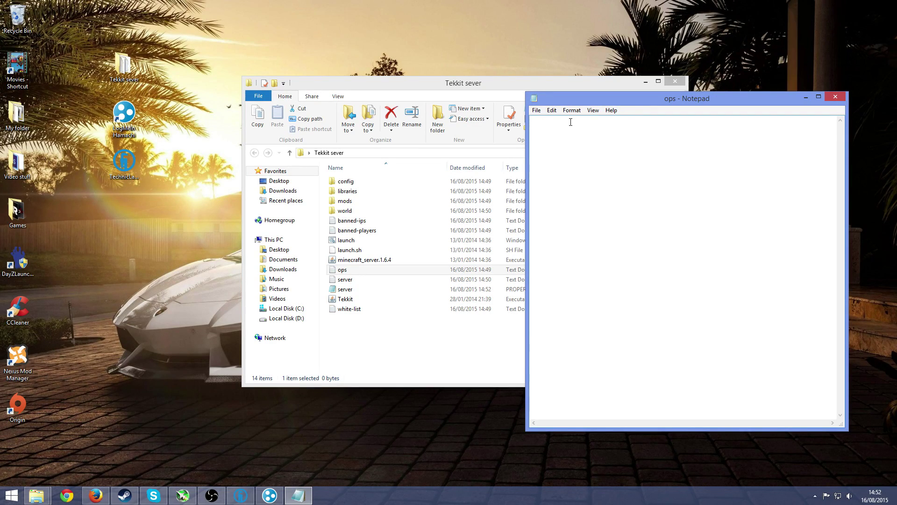
click(835, 97)
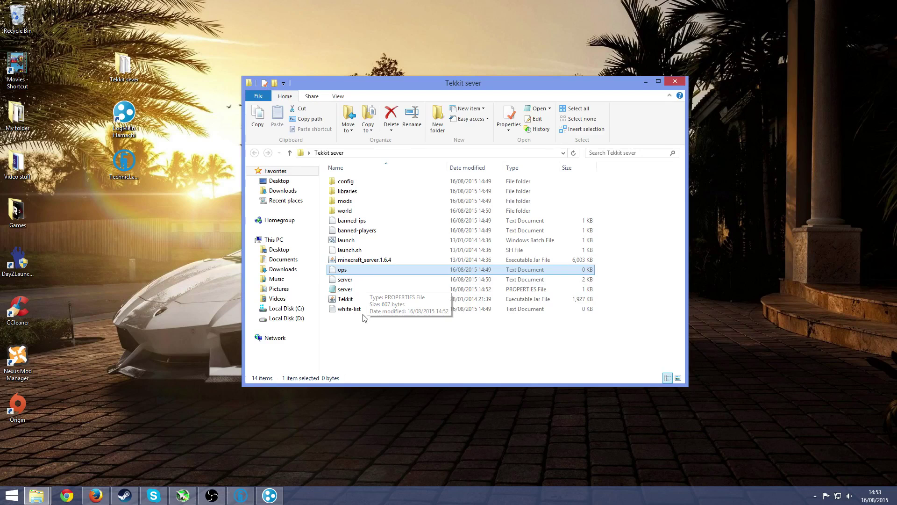
Step: Run launch.bat in the Tekkit server folder to start the server console
drag(472, 84, 522, 62)
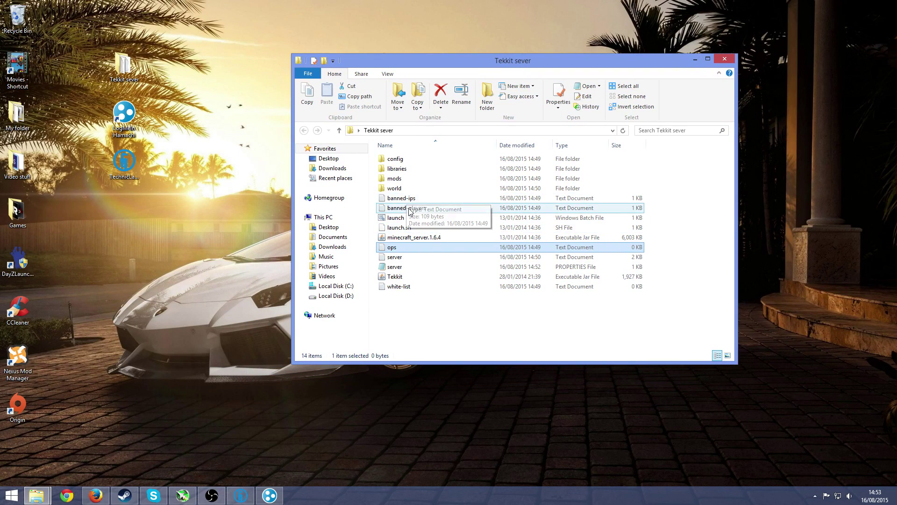
click(422, 239)
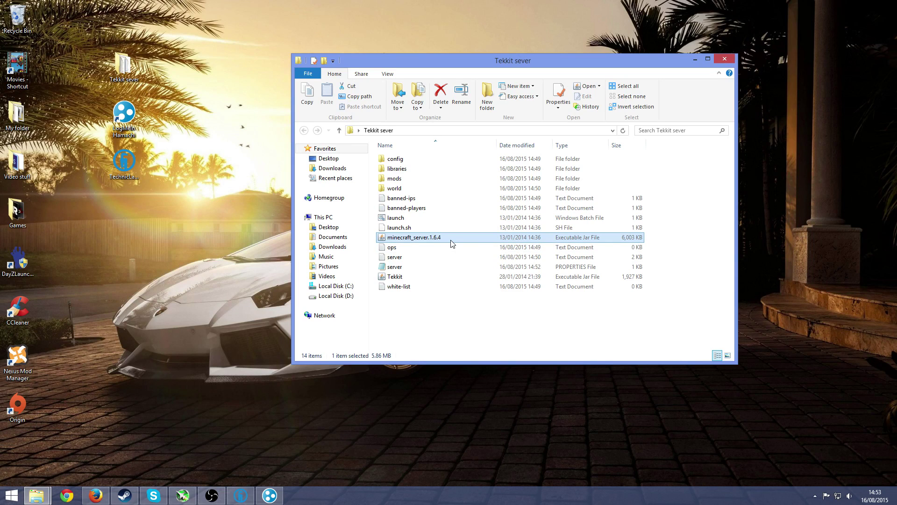
click(410, 221)
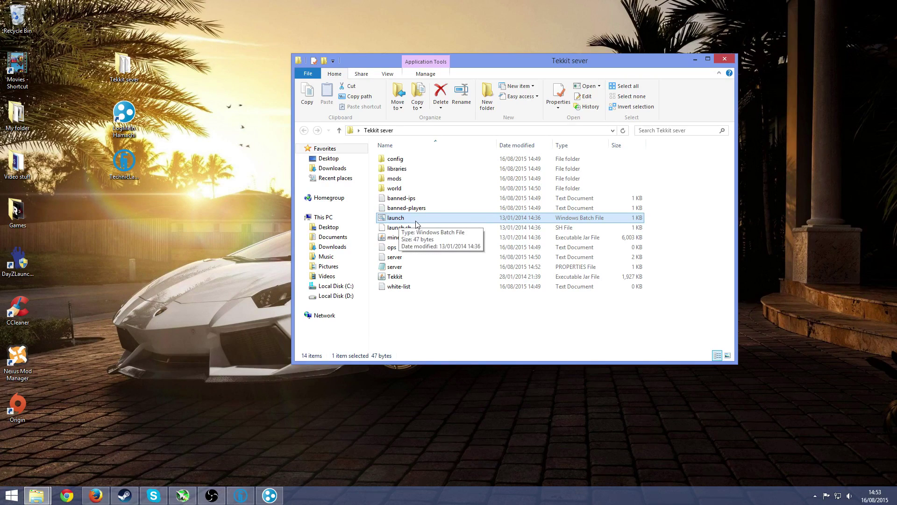
double_click(413, 219)
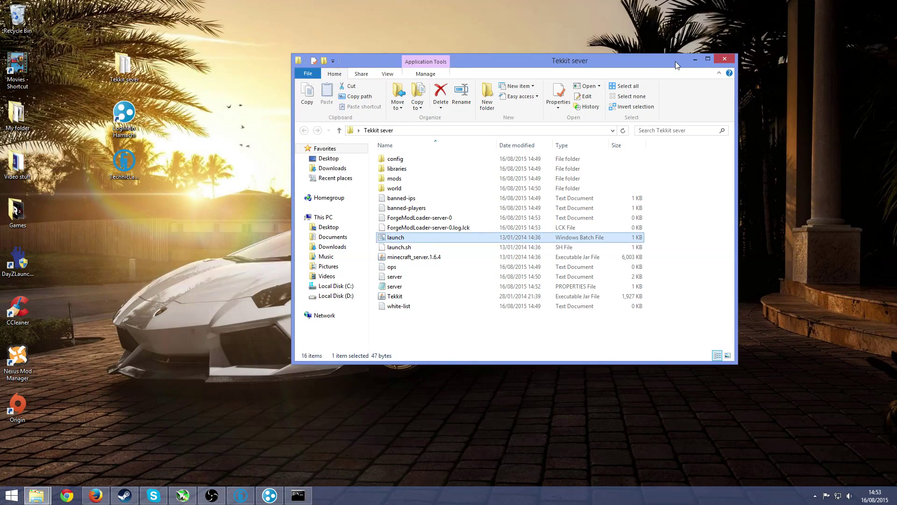
click(695, 59)
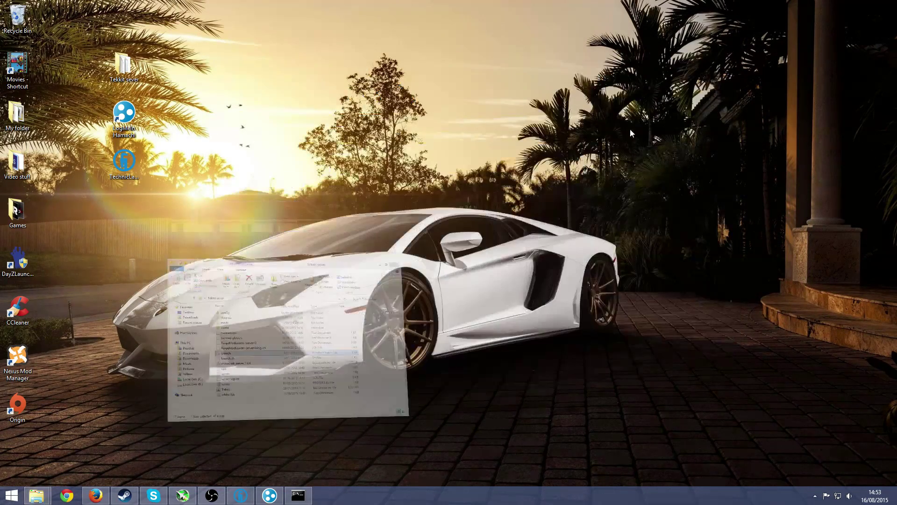
Step: Return to Technic Launcher and hit Play on the Tekkit modpack to start its download
click(240, 495)
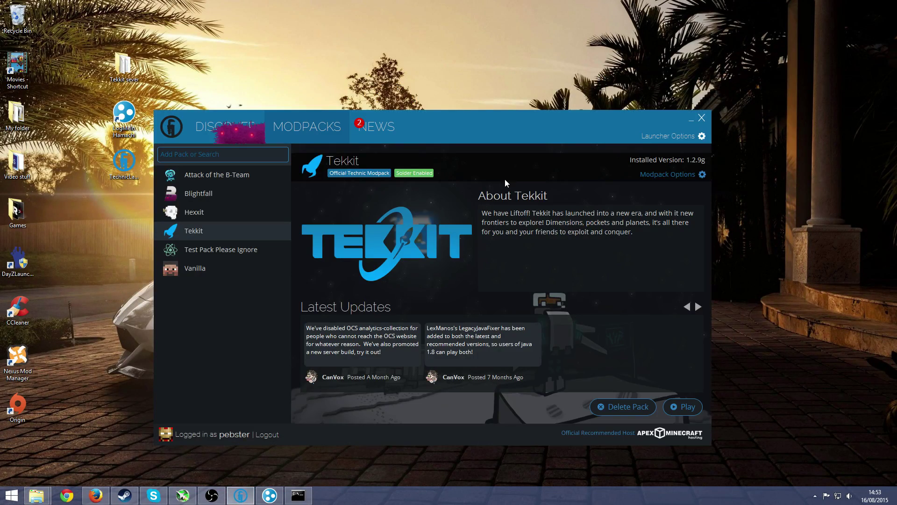
click(684, 406)
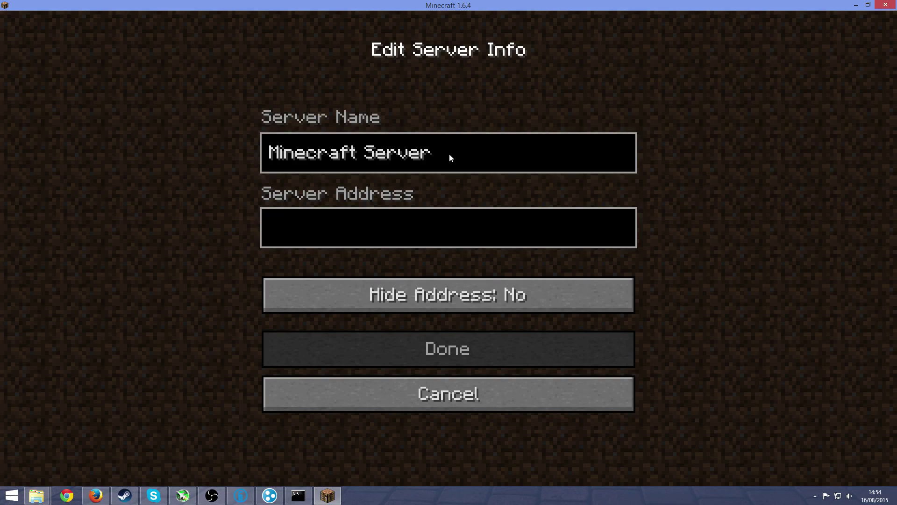
key(BackSpace)
key(BackSpace)
key(BackSpace)
key(BackSpace)
key(BackSpace)
key(BackSpace)
key(BackSpace)
key(BackSpace)
key(BackSpace)
key(BackSpace)
key(BackSpace)
key(BackSpace)
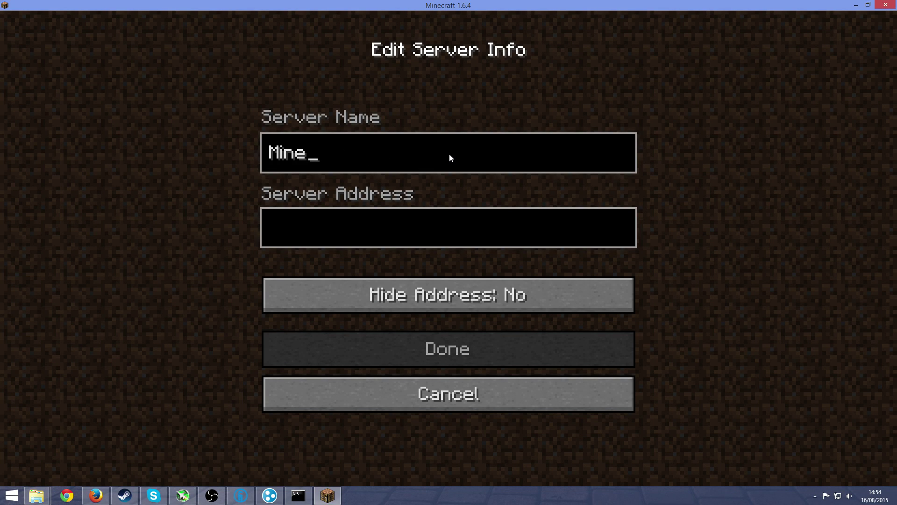
key(BackSpace)
key(BackSpace)
key(BackSpace)
key(BackSpace)
text(Me and my f)
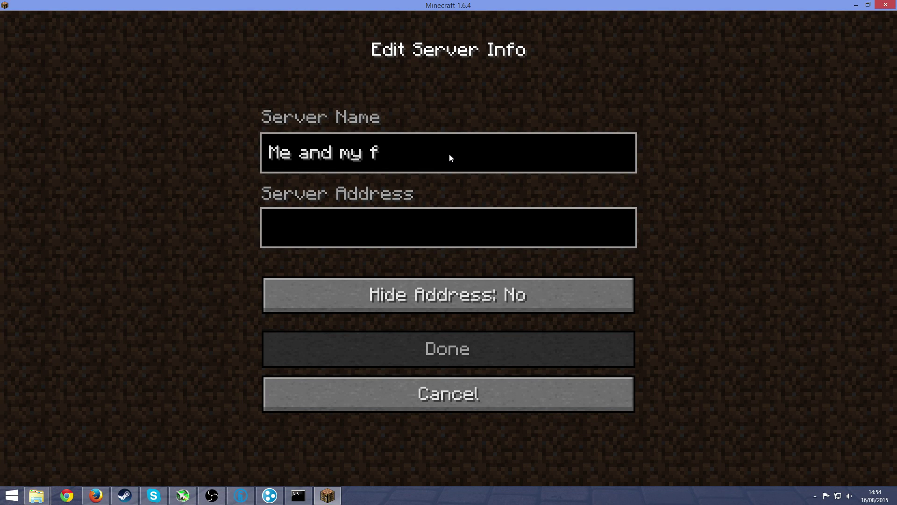
text(riend tekkit)
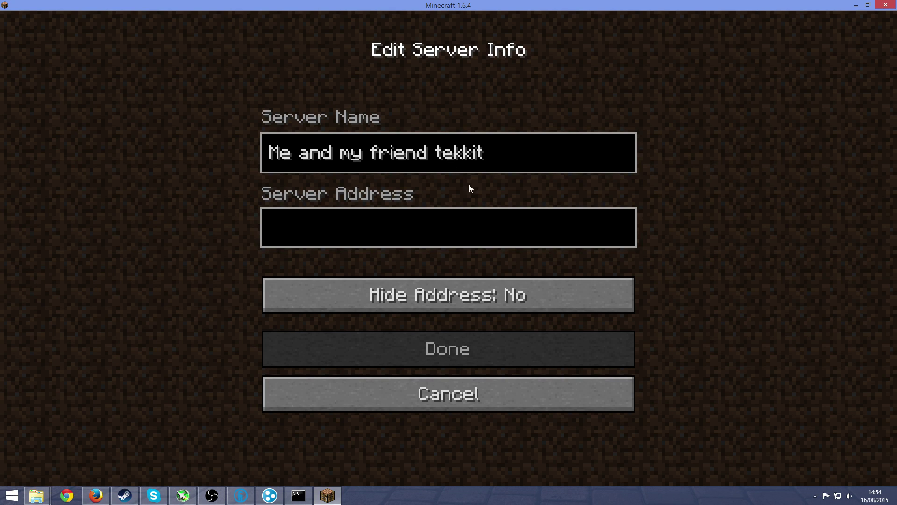
click(465, 236)
text(25.141.148.78)
click(472, 347)
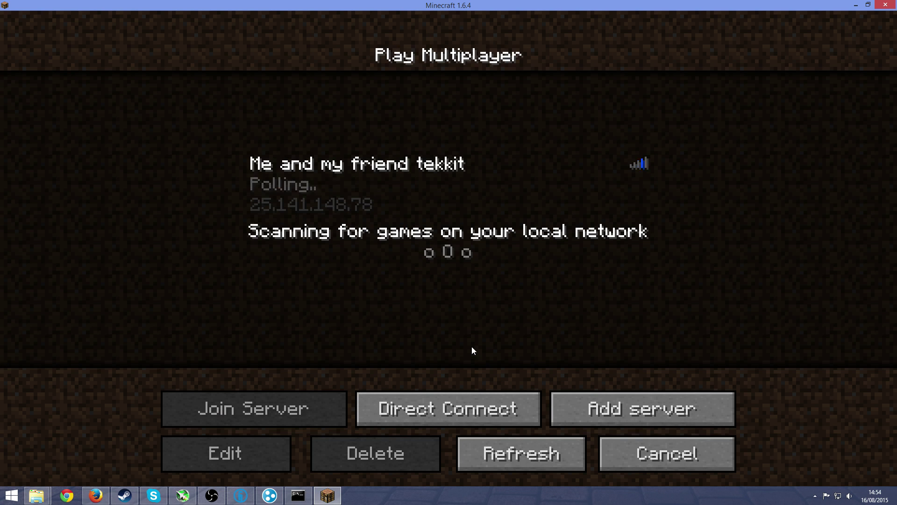
Step: Join 'Me and my friend tekkit' and look around the forest, sheep and pond
double_click(448, 196)
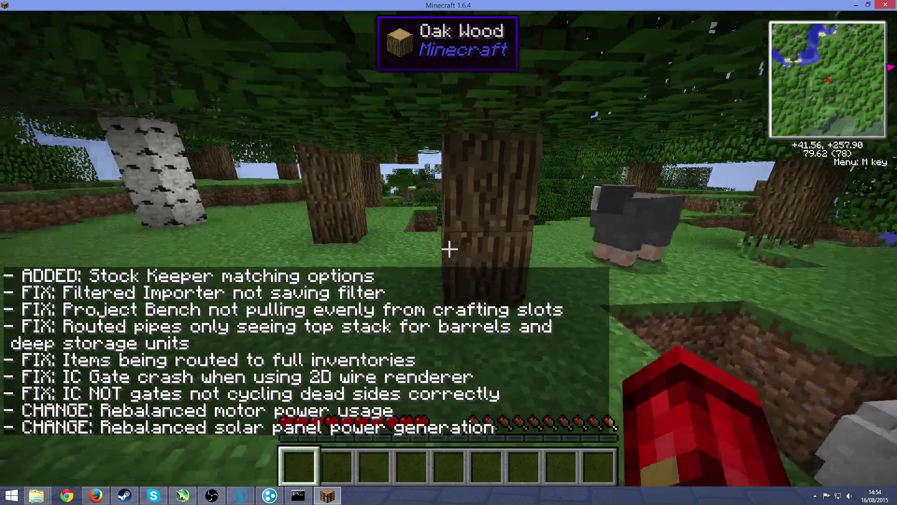
key(w)
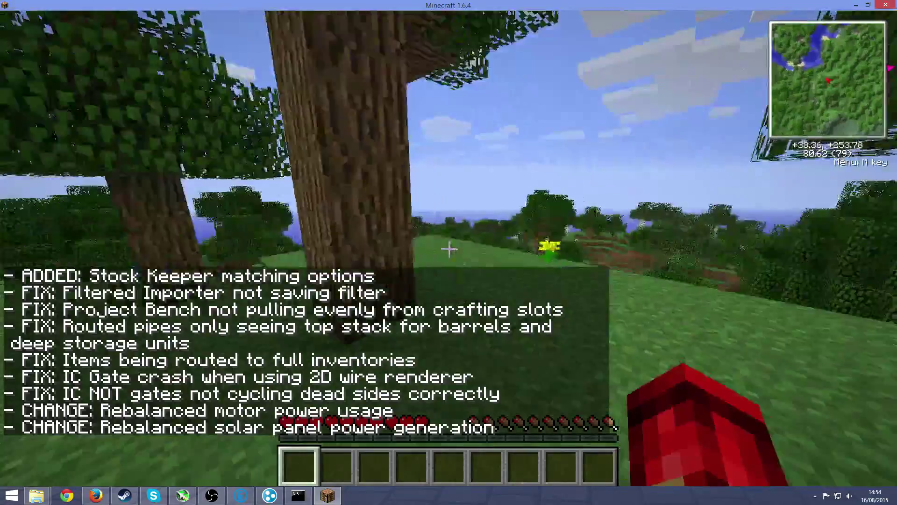
key(w)
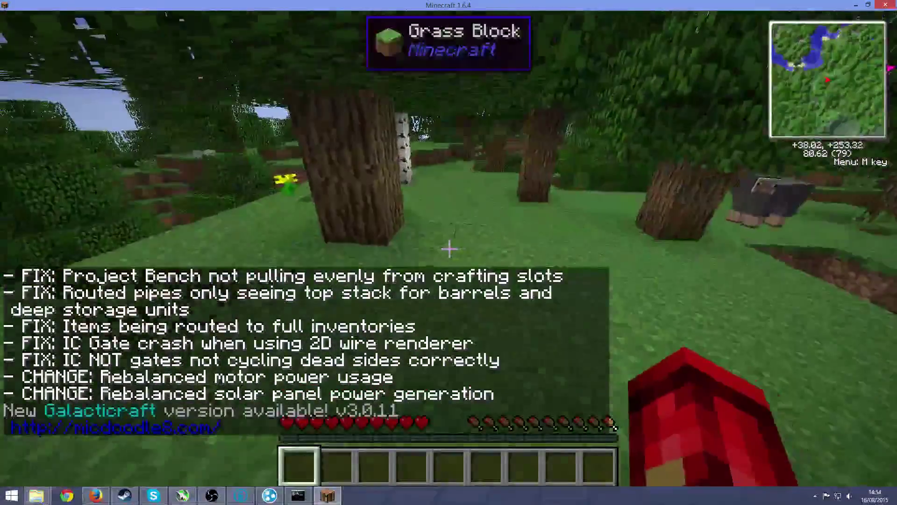
key(w)
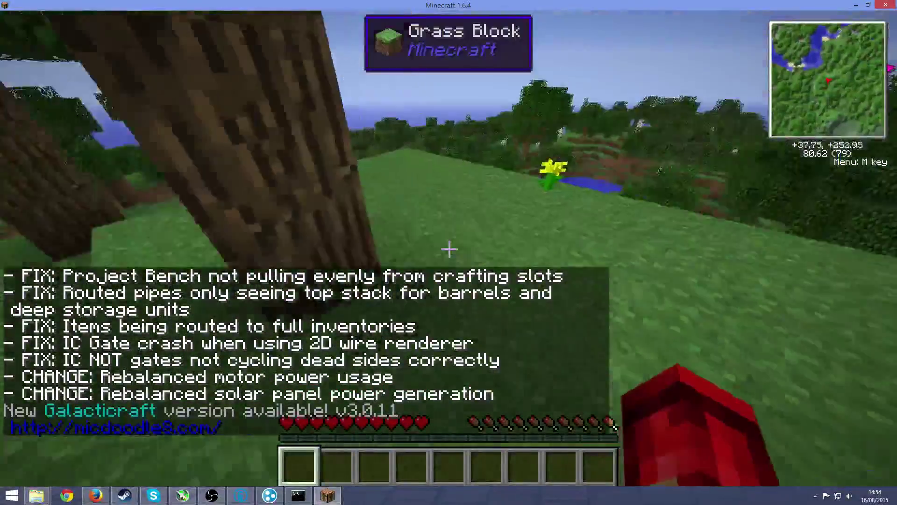
key(w)
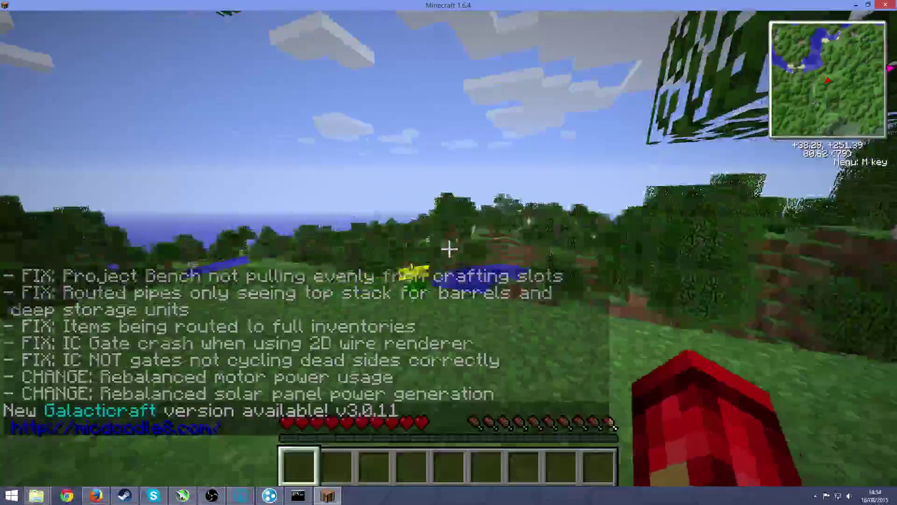